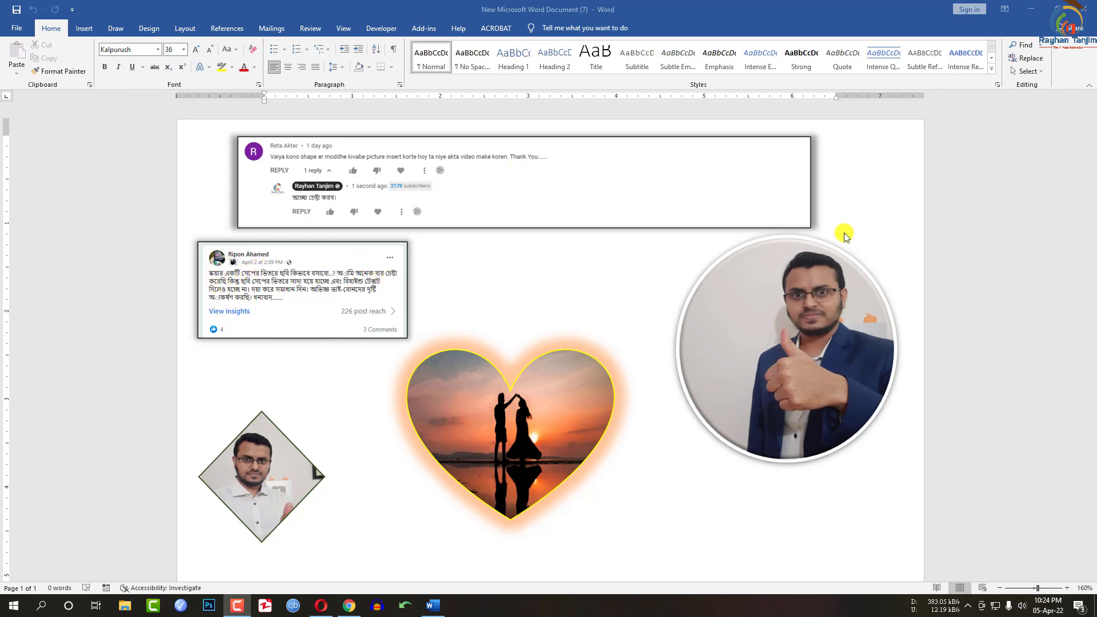
# Reposition the heart, diamond and circle picture shapes slightly on the sample page
pyautogui.click(541, 411)
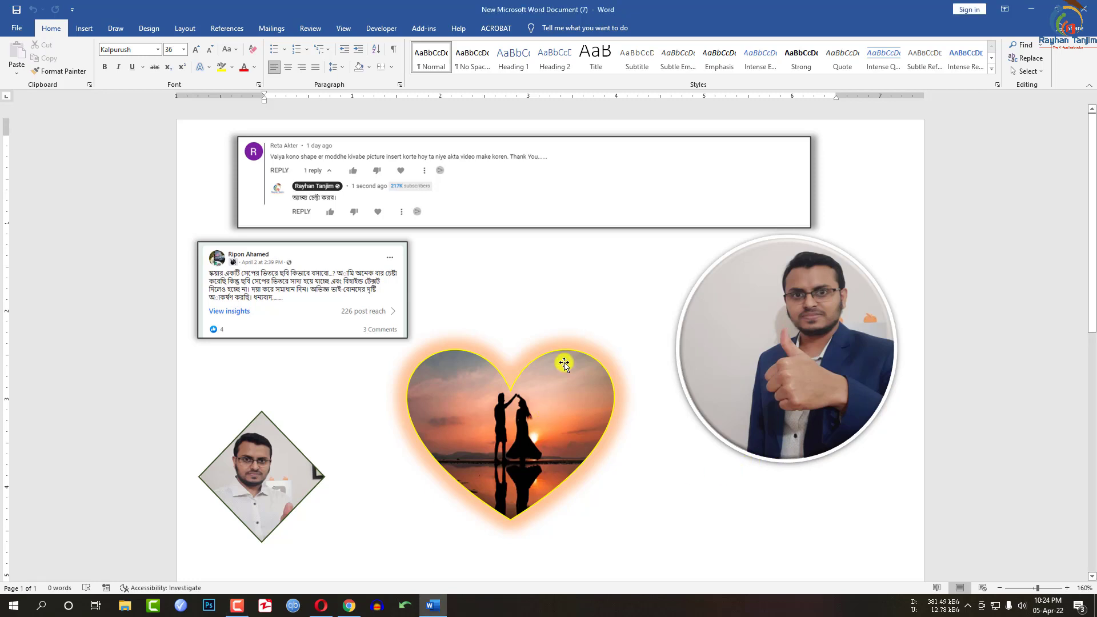
pyautogui.moveTo(523, 414); pyautogui.dragTo(592, 419)
pyautogui.moveTo(748, 439); pyautogui.dragTo(765, 473)
pyautogui.moveTo(283, 469); pyautogui.dragTo(303, 456)
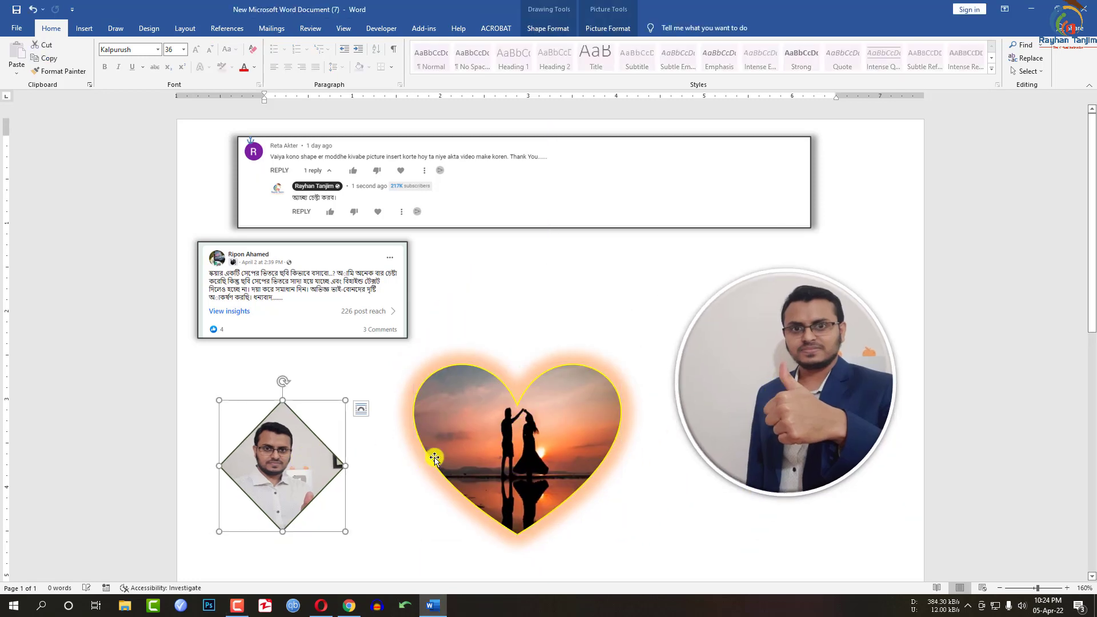
pyautogui.moveTo(433, 455); pyautogui.dragTo(443, 433)
pyautogui.moveTo(788, 404); pyautogui.dragTo(810, 396)
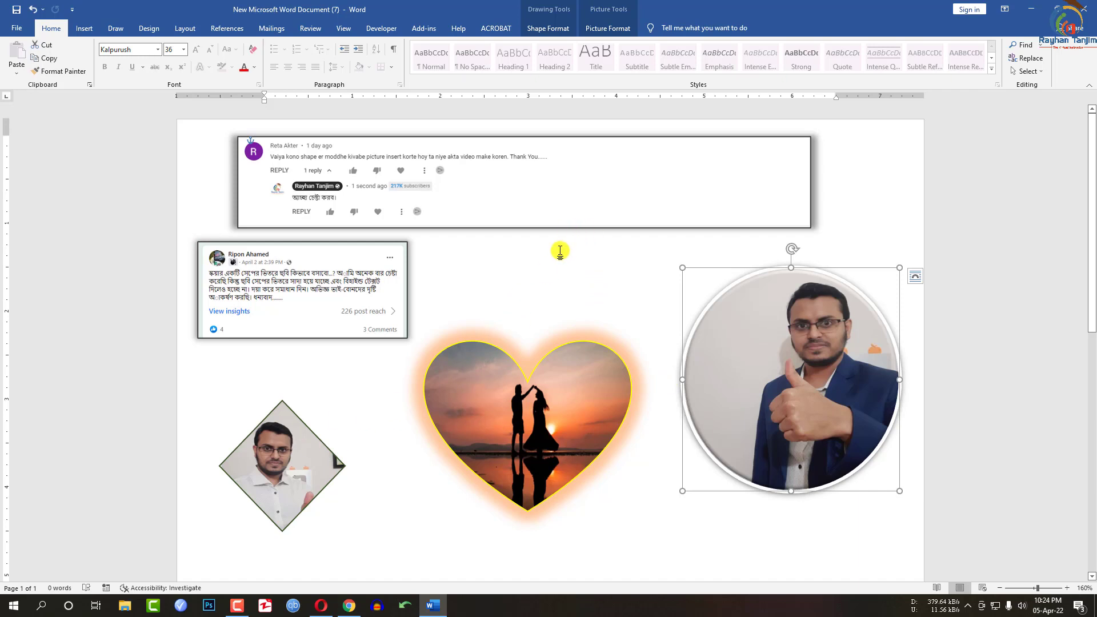
# Switch to the Opera browser and look through the YouTube channel's uploaded videos
pyautogui.click(321, 605)
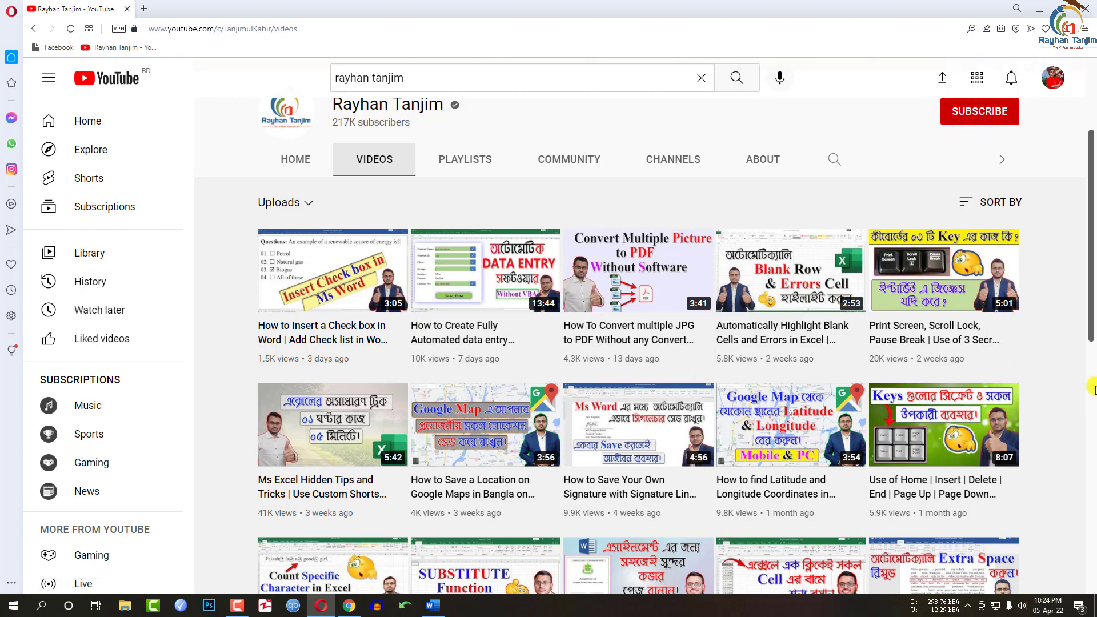
pyautogui.scroll(-2, 1078, 388)
pyautogui.scroll(-3, 1079, 387)
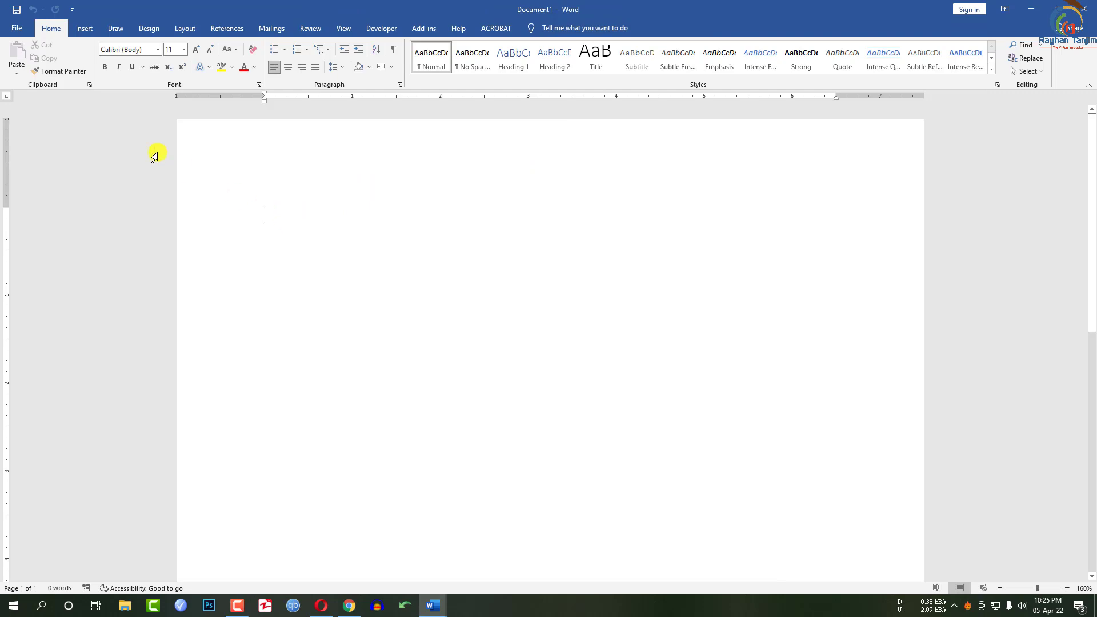
# Insert an oval shape about 2.31" high and 2.43" wide in the middle of the blank page
pyautogui.click(86, 28)
pyautogui.click(157, 69)
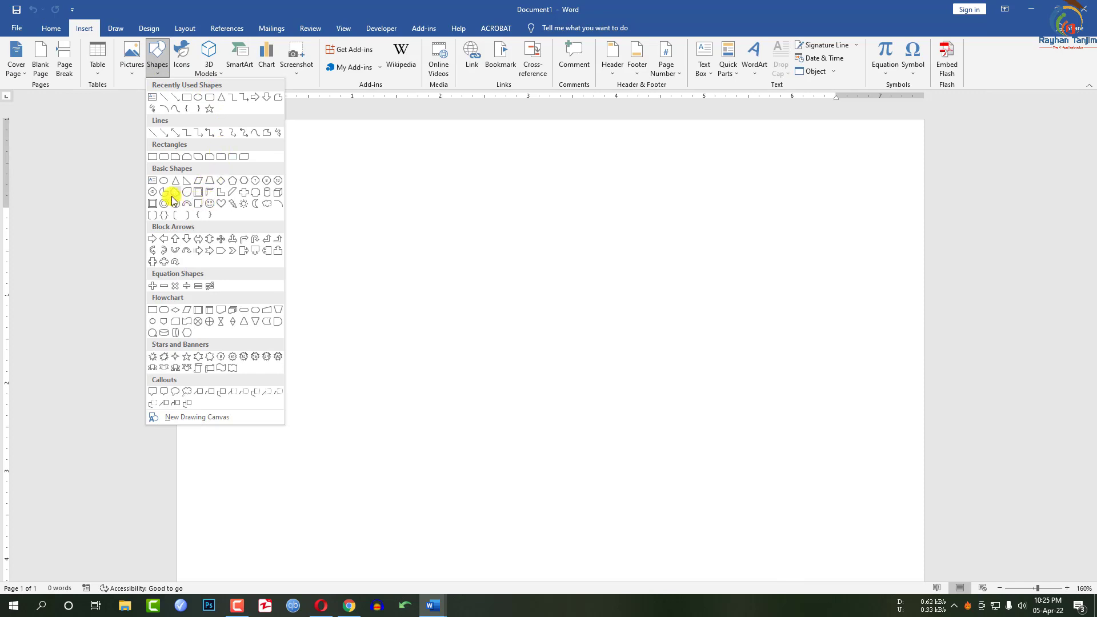
pyautogui.click(199, 99)
pyautogui.moveTo(385, 294); pyautogui.dragTo(598, 497)
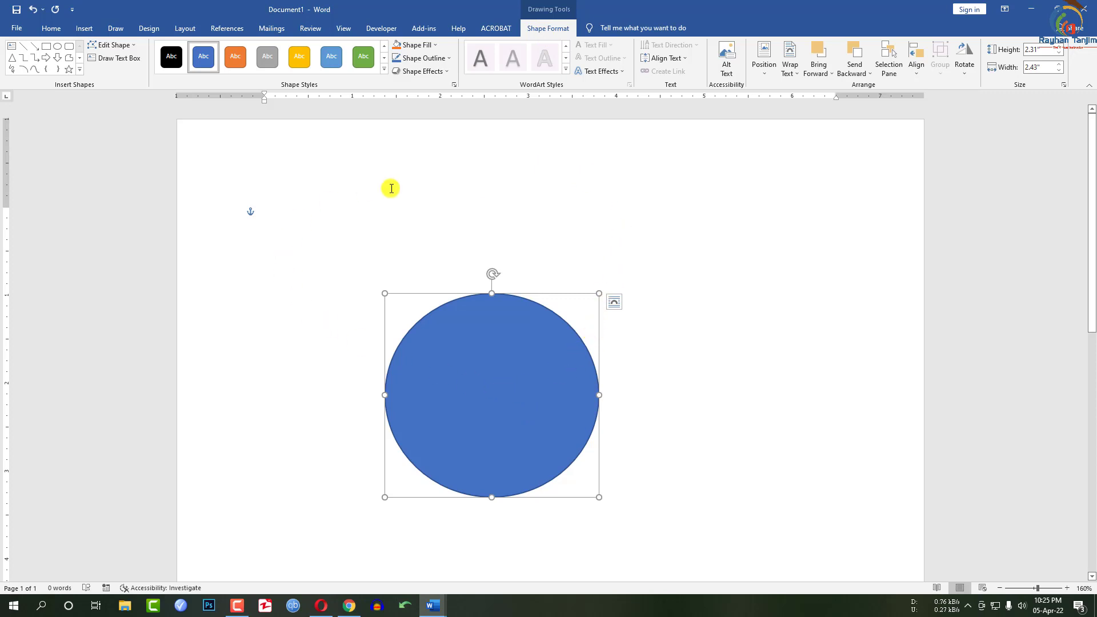
pyautogui.rightClick(492, 375)
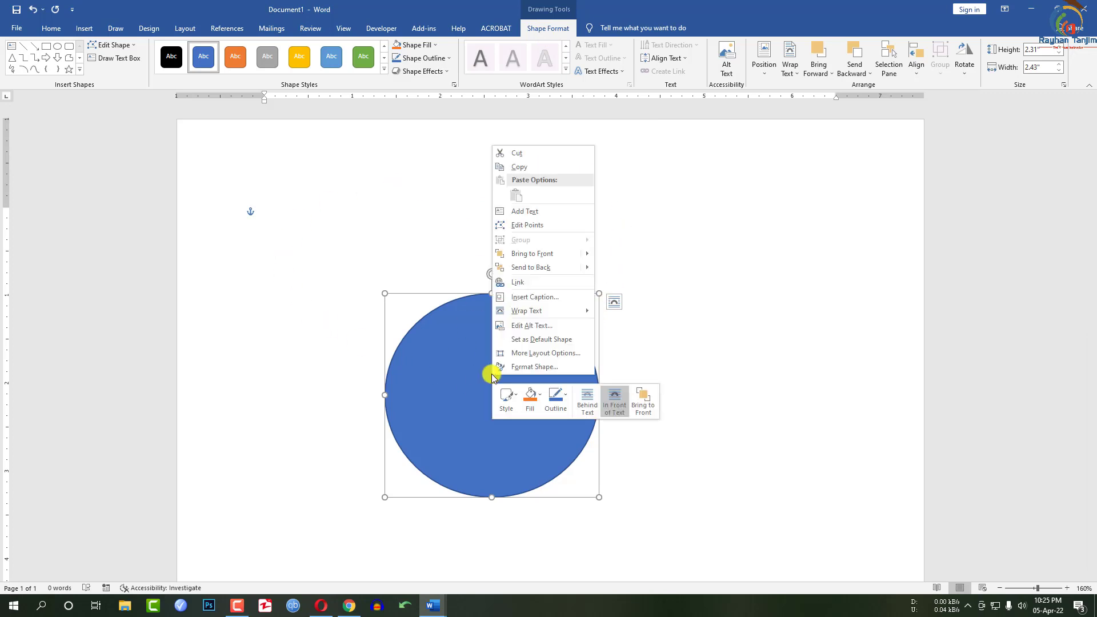
pyautogui.click(537, 368)
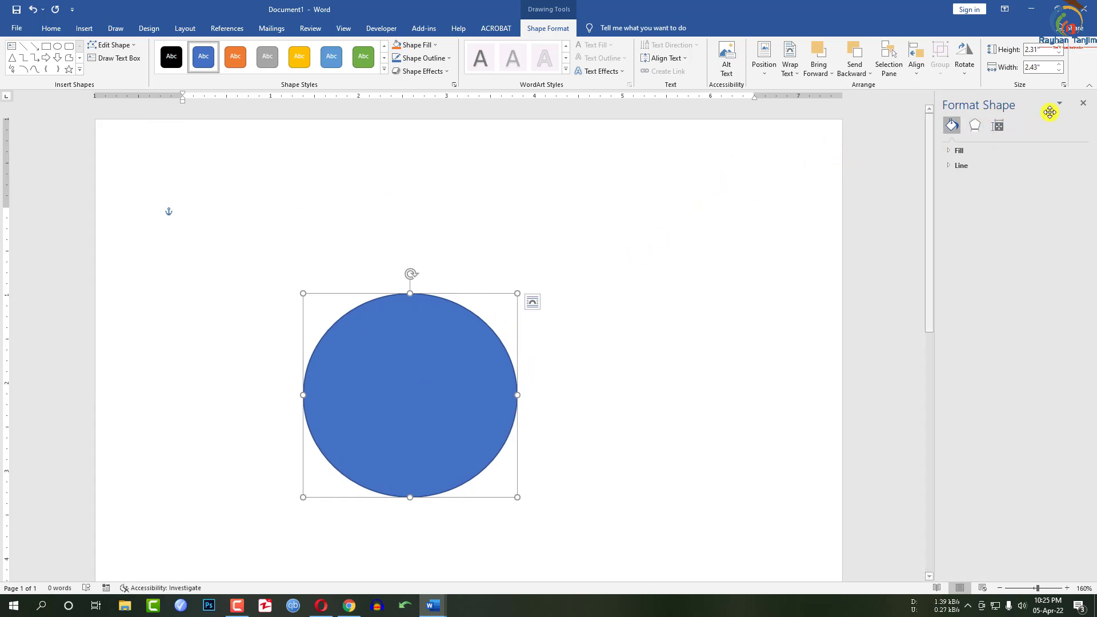
pyautogui.click(1083, 103)
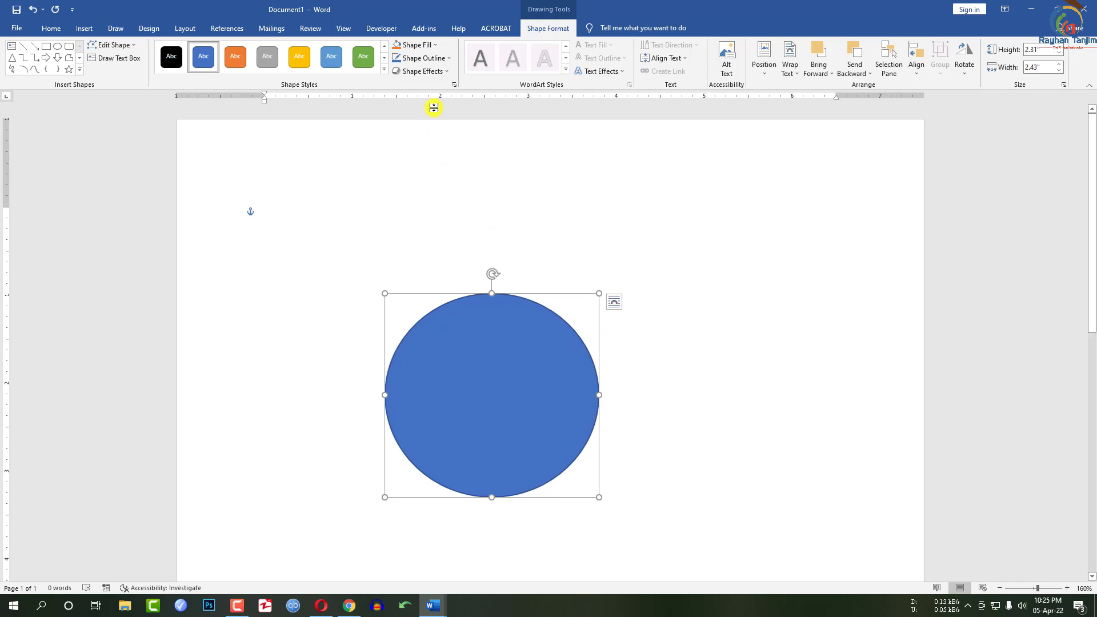
pyautogui.click(434, 46)
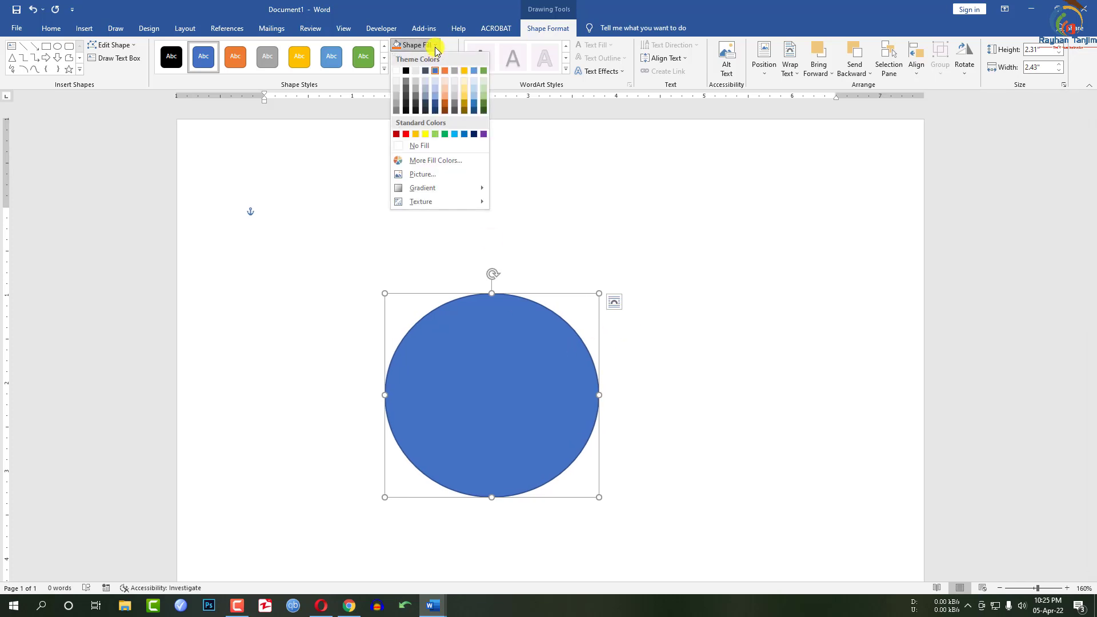
pyautogui.click(427, 175)
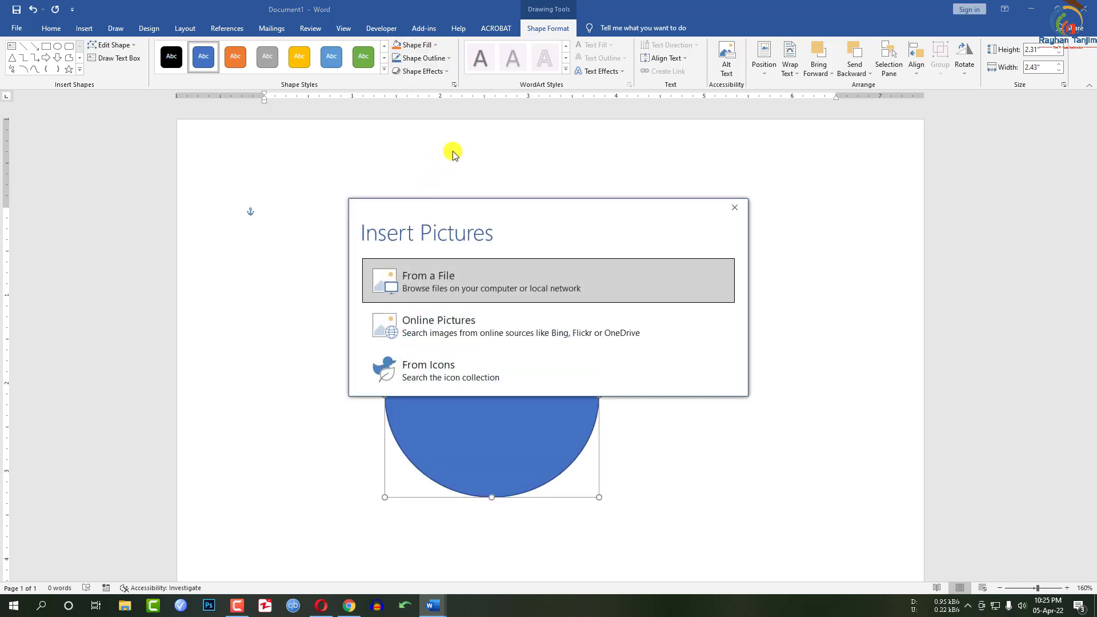
pyautogui.click(432, 288)
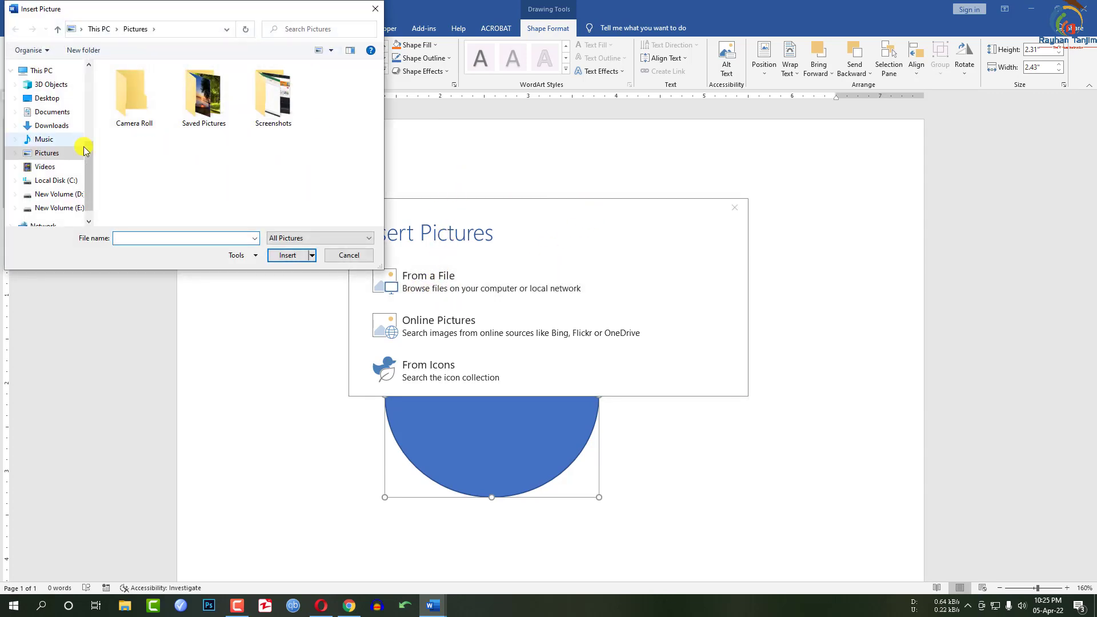
pyautogui.click(56, 128)
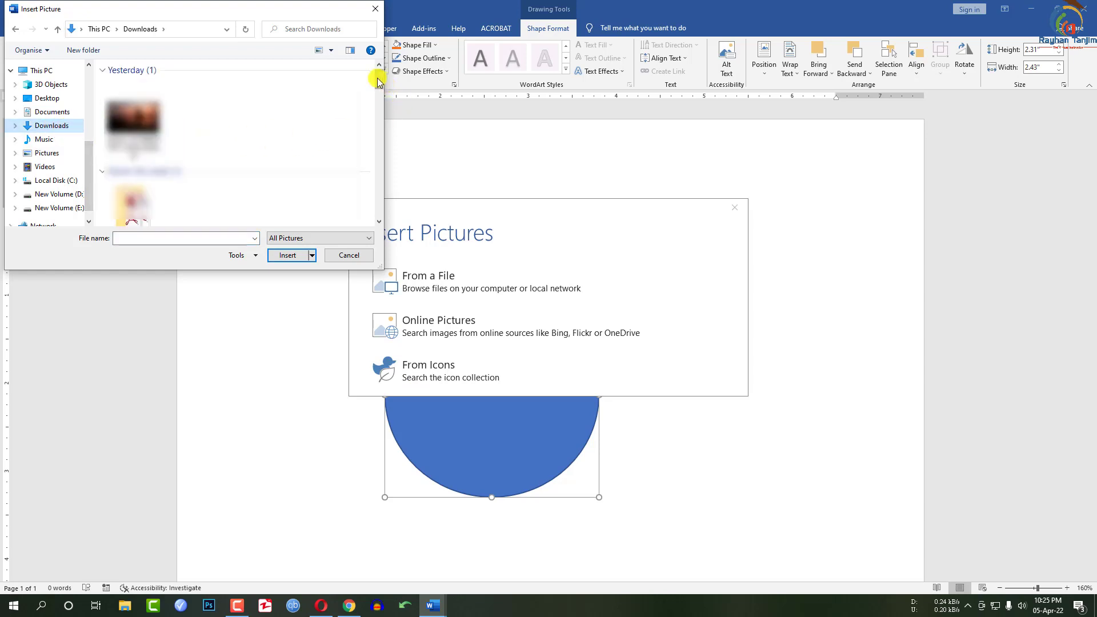
pyautogui.moveTo(377, 83); pyautogui.dragTo(379, 198)
pyautogui.click(133, 100)
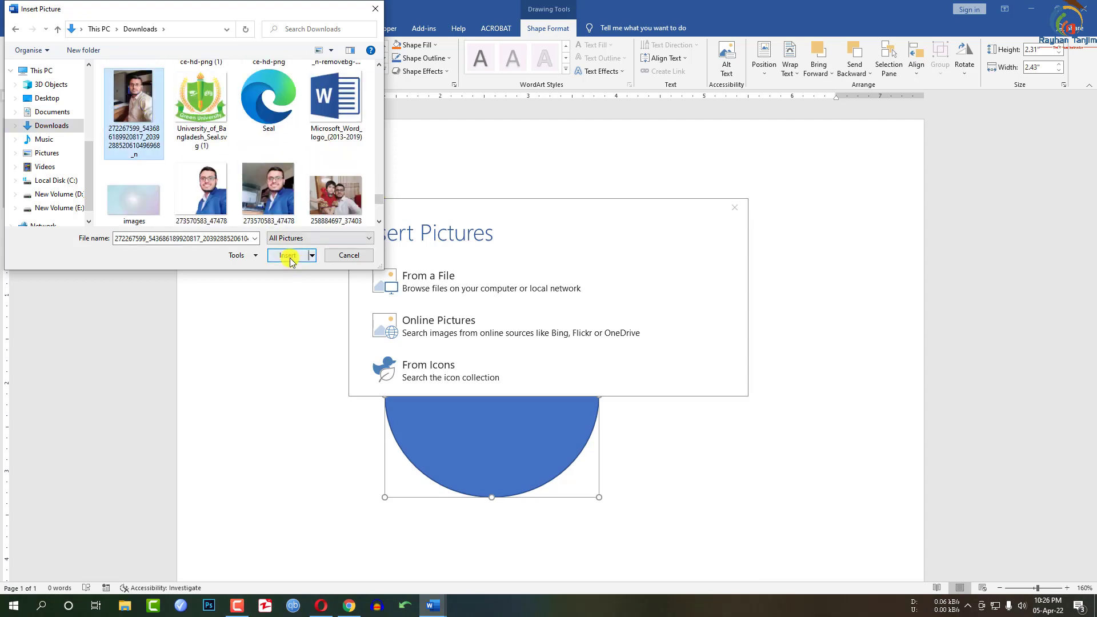
pyautogui.click(289, 257)
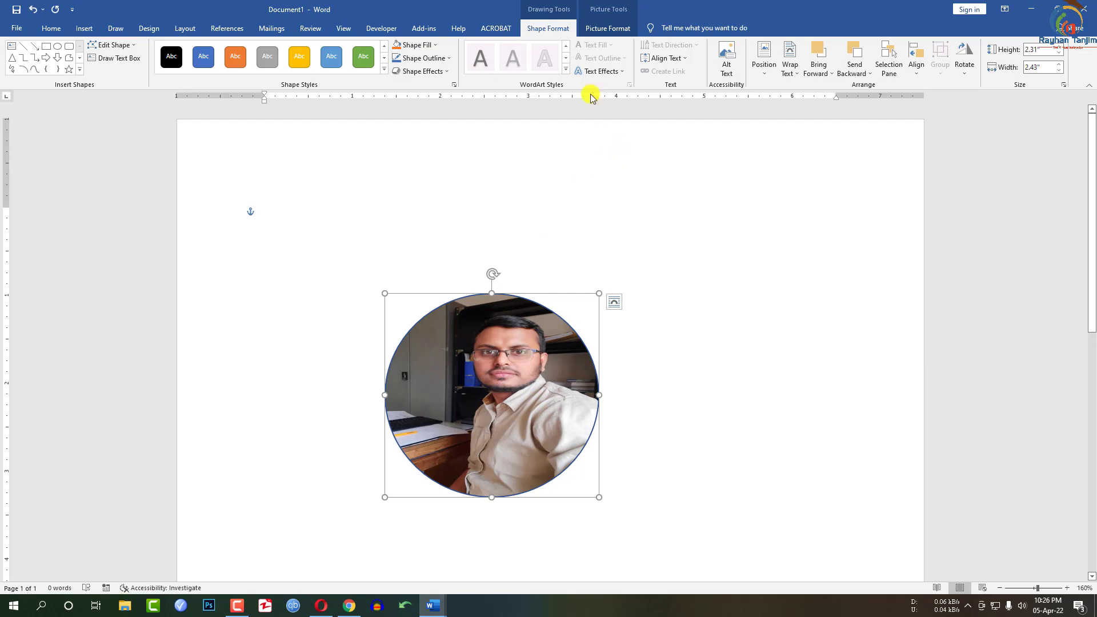
# Crop the oval's photo fill by enlarging the photo and repositioning it so the face sits well inside the shape
pyautogui.click(607, 27)
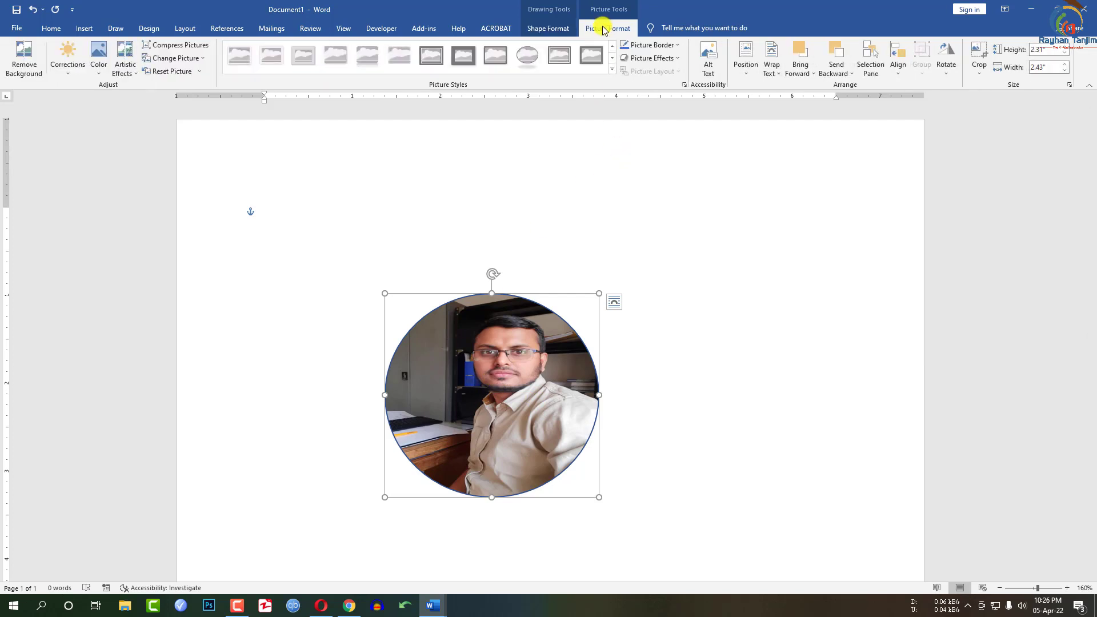
pyautogui.click(979, 54)
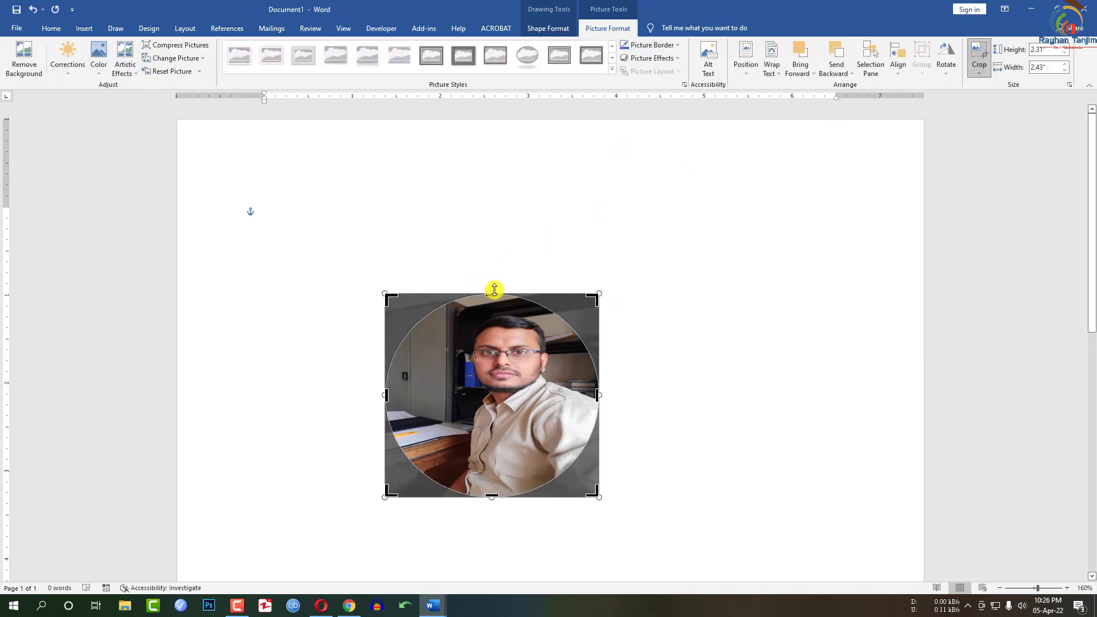
pyautogui.moveTo(601, 396)
pyautogui.mouseDown()
pyautogui.moveTo(641, 397)
pyautogui.moveTo(564, 397)
pyautogui.moveTo(649, 401)
pyautogui.moveTo(588, 392)
pyautogui.moveTo(610, 390)
pyautogui.mouseUp()
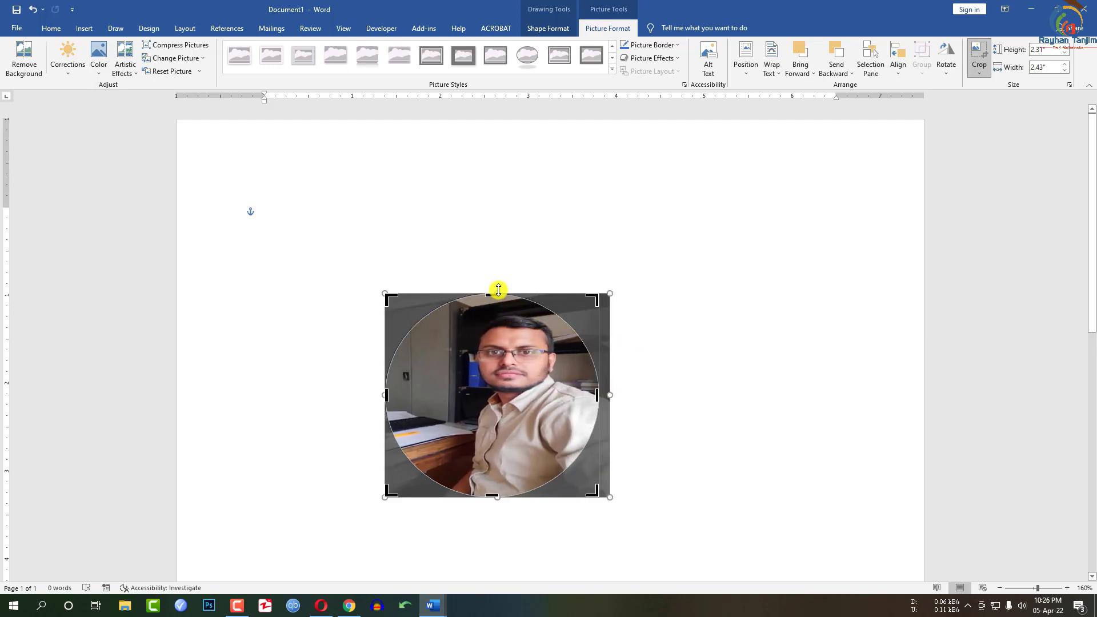
pyautogui.moveTo(498, 290); pyautogui.dragTo(505, 234)
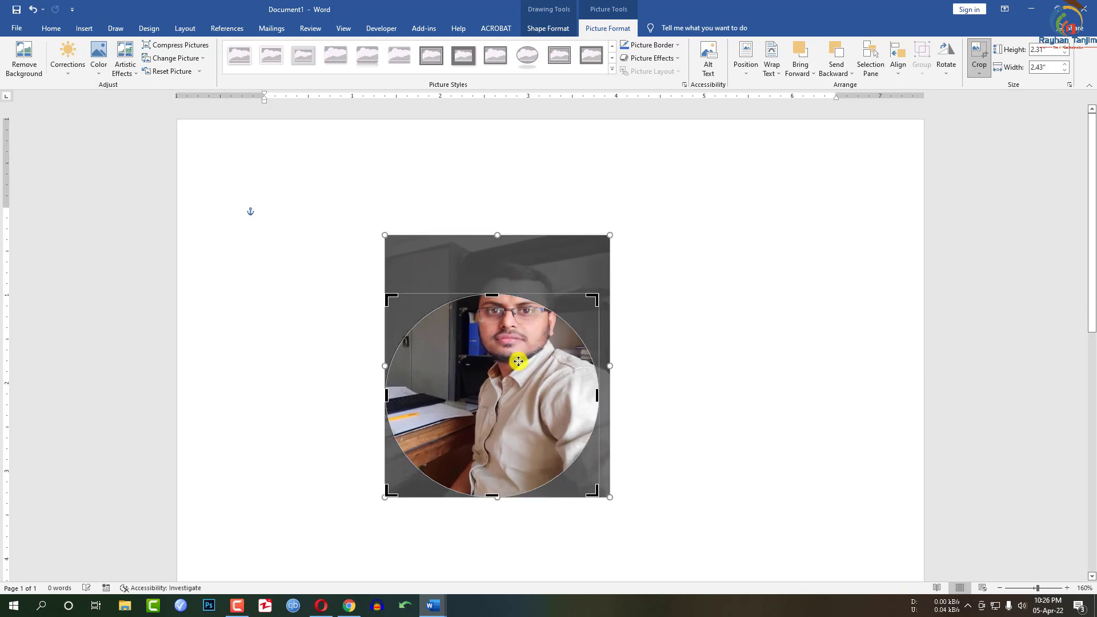
pyautogui.moveTo(518, 361); pyautogui.dragTo(511, 402)
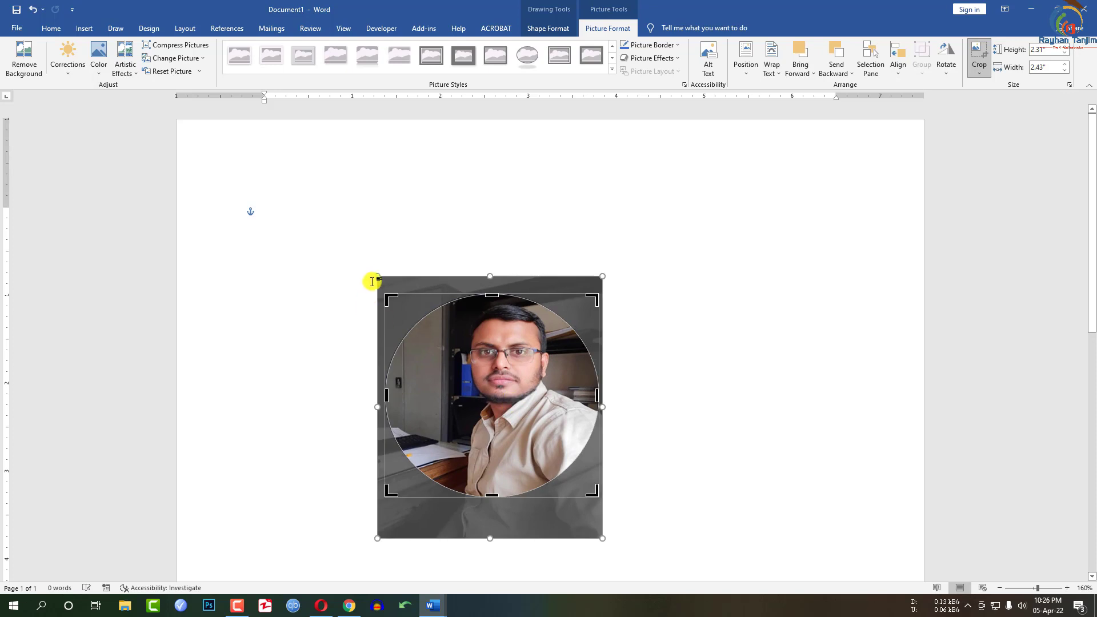
pyautogui.moveTo(374, 275); pyautogui.dragTo(363, 269)
pyautogui.moveTo(511, 381); pyautogui.dragTo(512, 388)
pyautogui.click(705, 342)
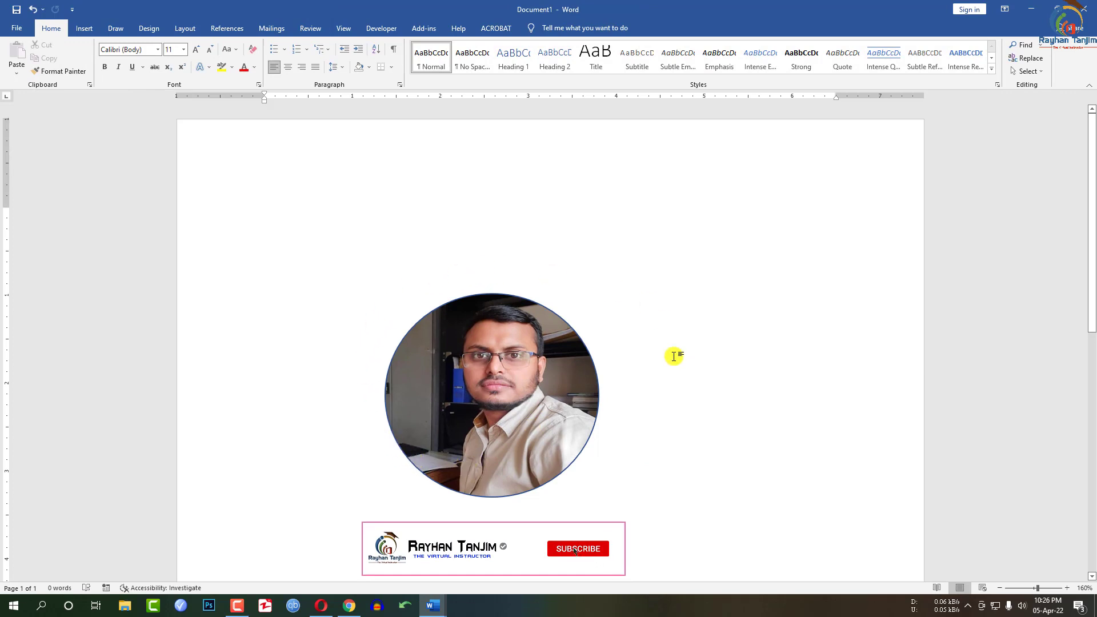
# Move the oval picture to the page's upper-right corner and shrink it to about 1.31" high by 1.42" wide
pyautogui.moveTo(555, 410); pyautogui.dragTo(849, 269)
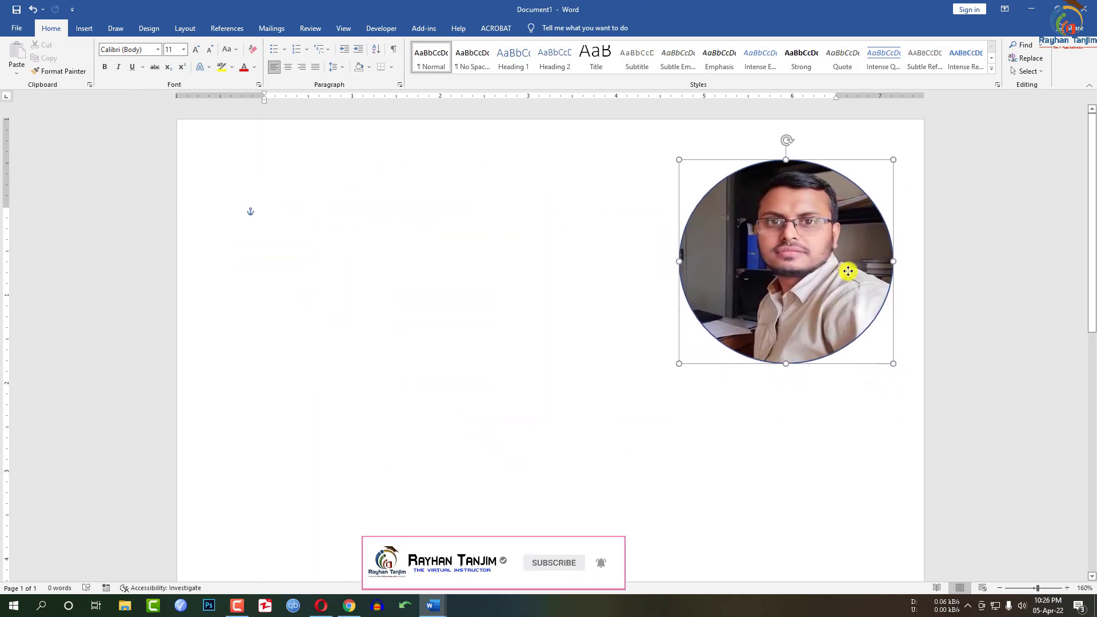
pyautogui.moveTo(893, 360); pyautogui.dragTo(807, 250)
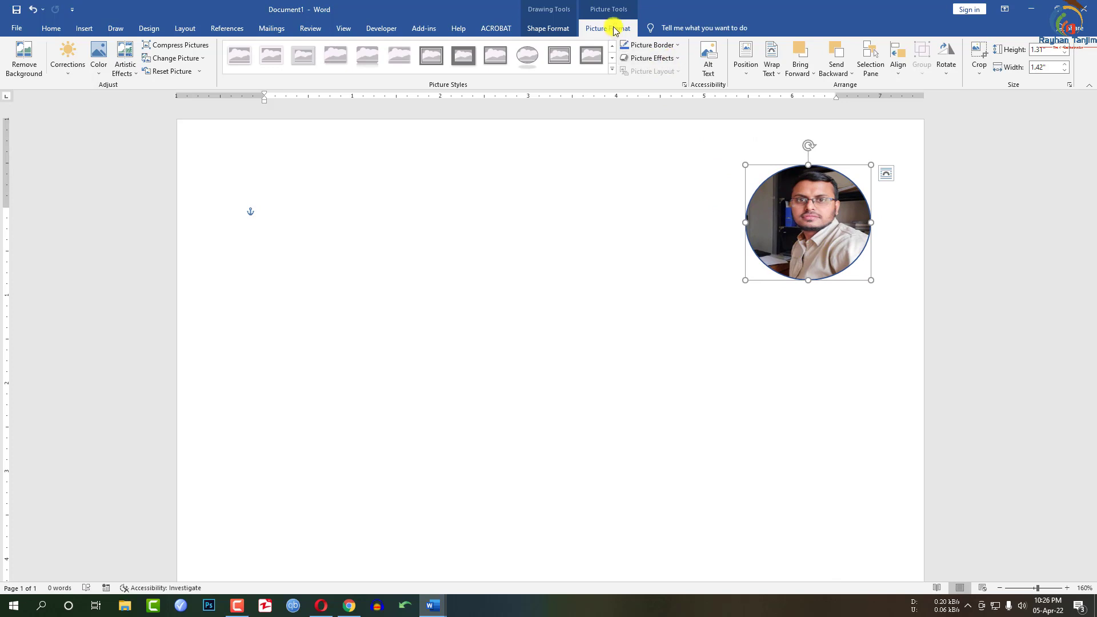
# Apply the first Preset picture effect to the oval picture and move it to the middle of the page
pyautogui.click(676, 61)
pyautogui.moveTo(658, 80)
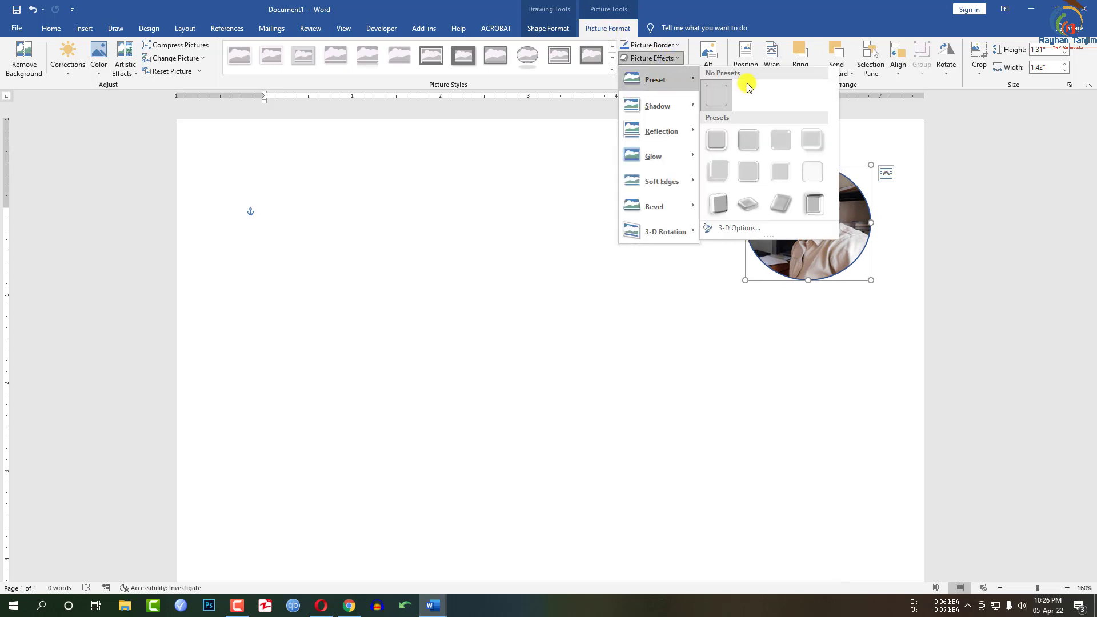
pyautogui.click(724, 143)
pyautogui.moveTo(789, 226); pyautogui.dragTo(493, 374)
# Change the oval picture's effect to the first preset in the third row, then deselect the picture
pyautogui.click(652, 57)
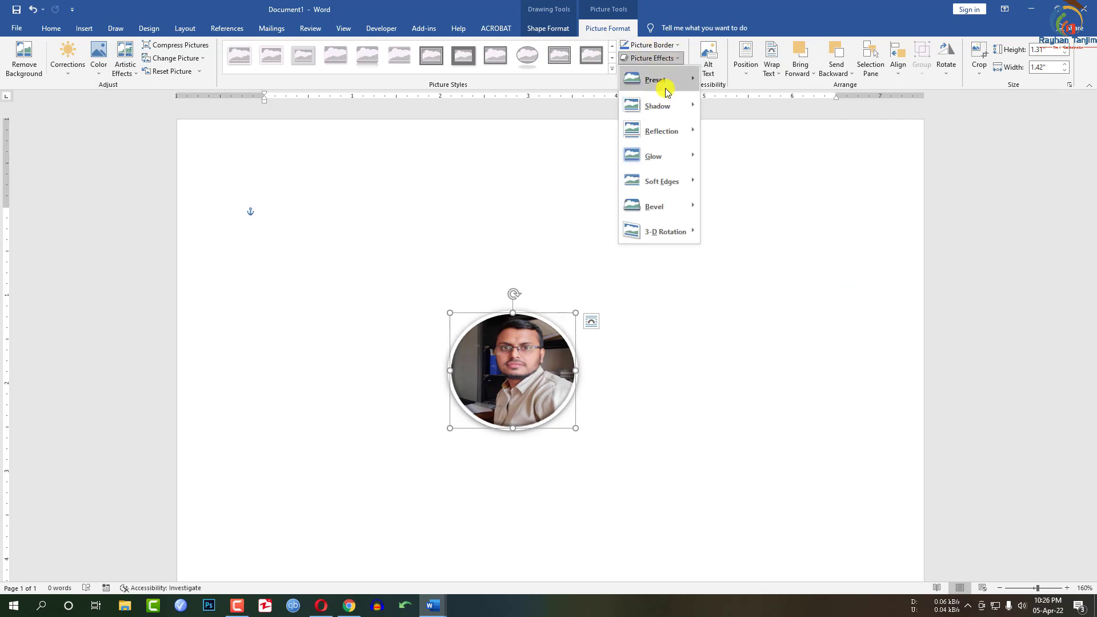
pyautogui.moveTo(657, 80)
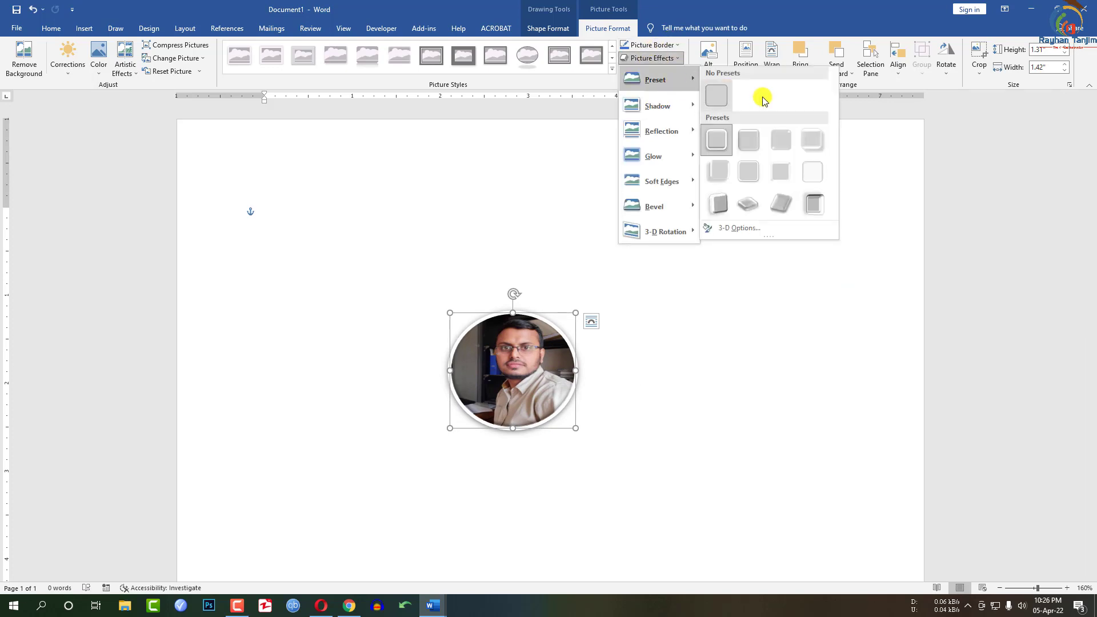
pyautogui.click(719, 206)
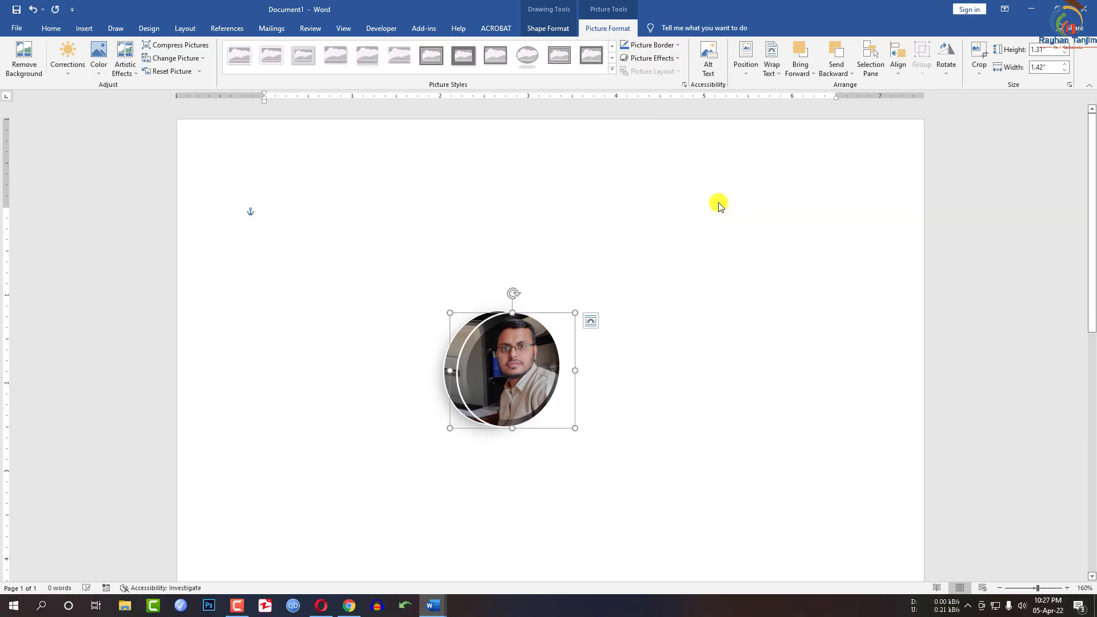
pyautogui.click(718, 304)
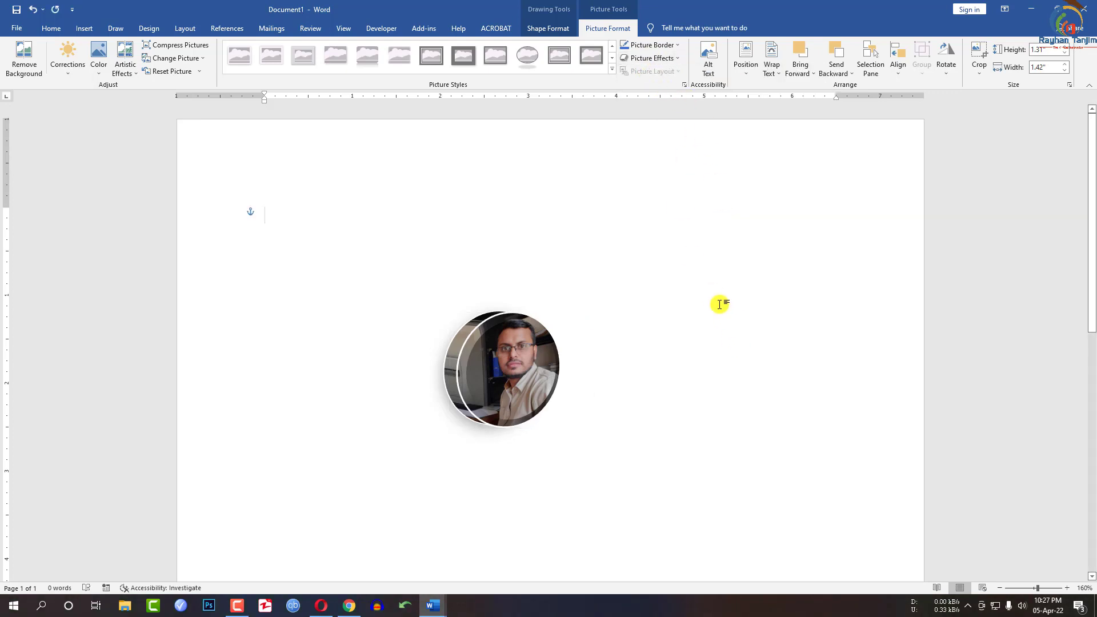
# Insert a teardrop shape about 1.55" high and 1.77" wide above and to the left of the oval picture
pyautogui.click(84, 28)
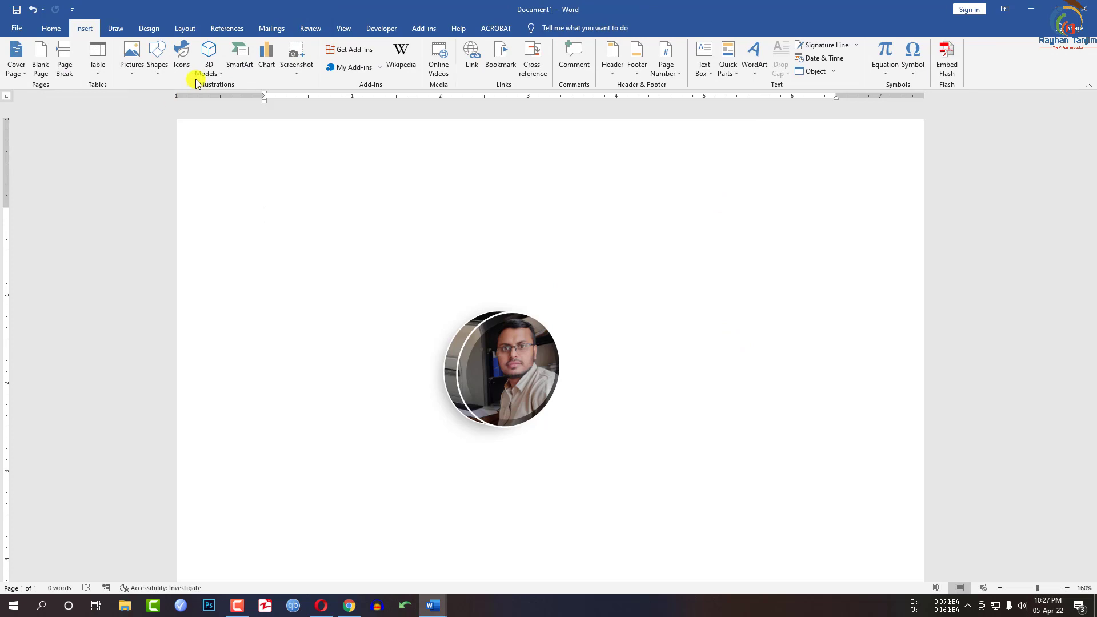
pyautogui.click(157, 63)
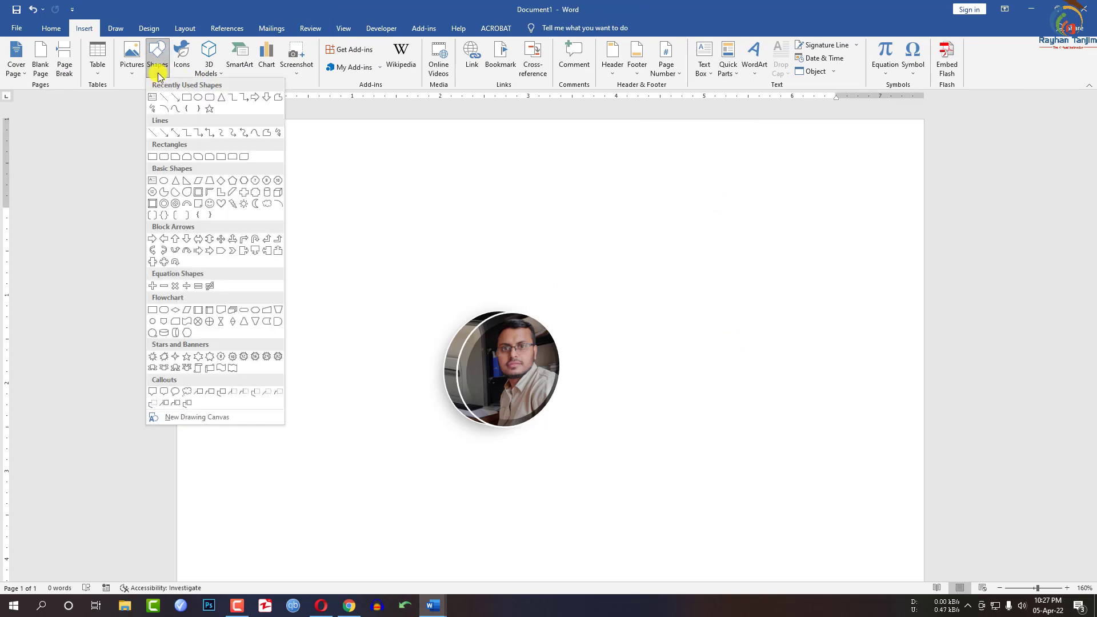
pyautogui.click(187, 193)
pyautogui.moveTo(296, 298); pyautogui.dragTo(453, 162)
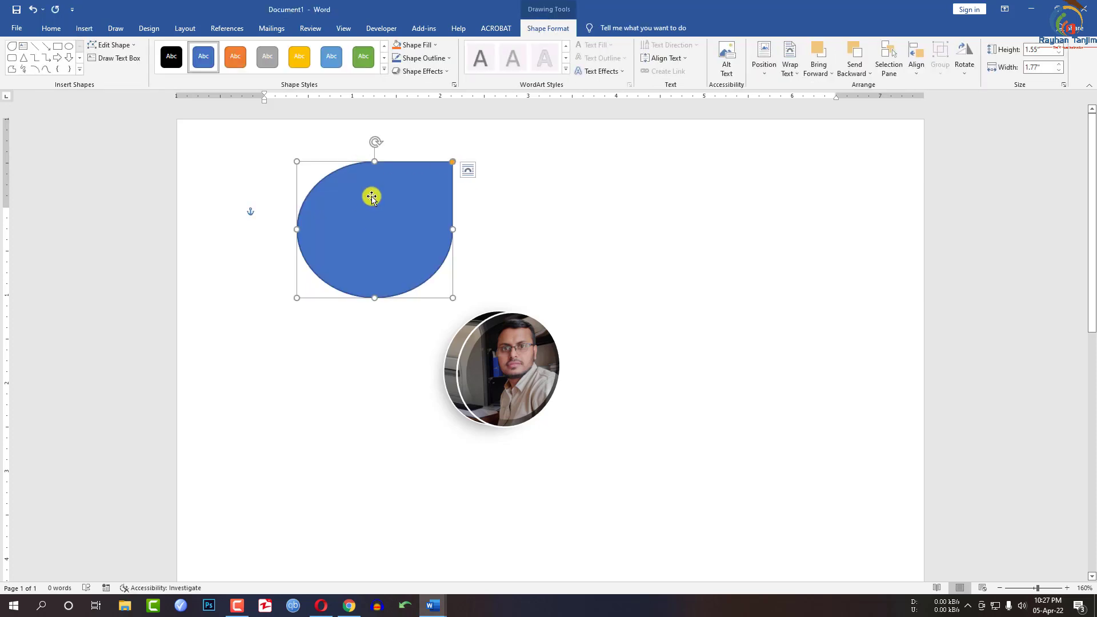
pyautogui.click(428, 47)
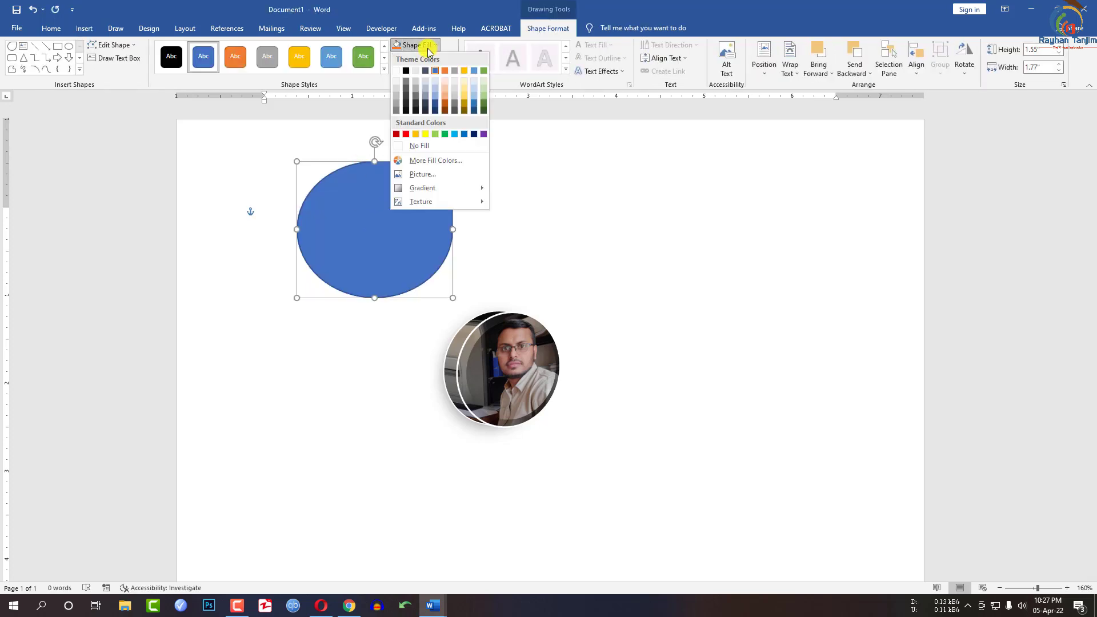
pyautogui.click(423, 174)
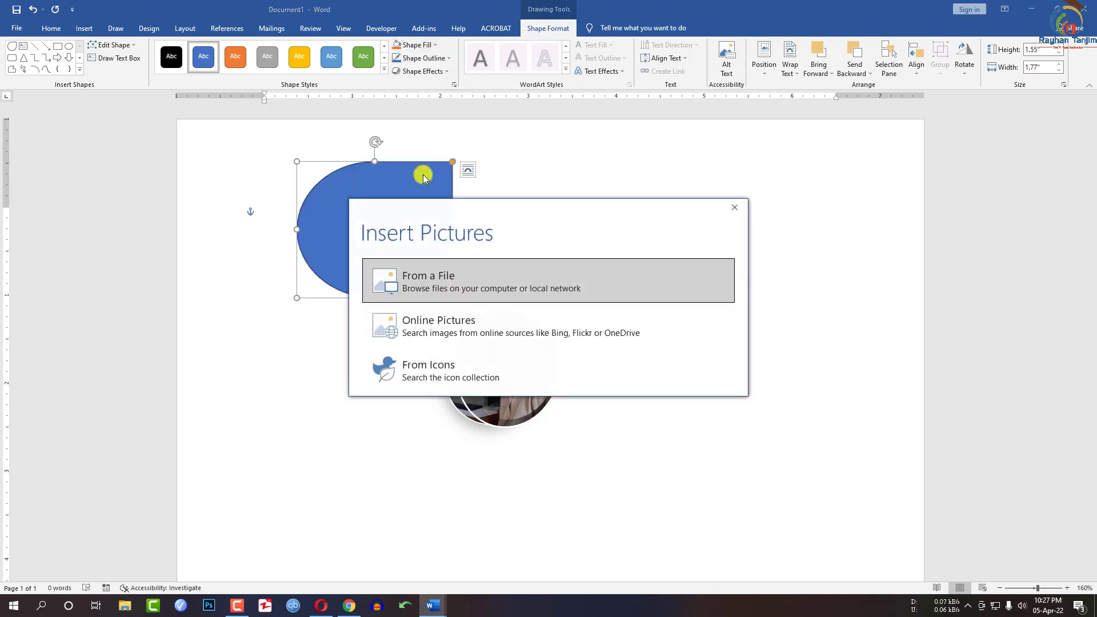
pyautogui.click(426, 288)
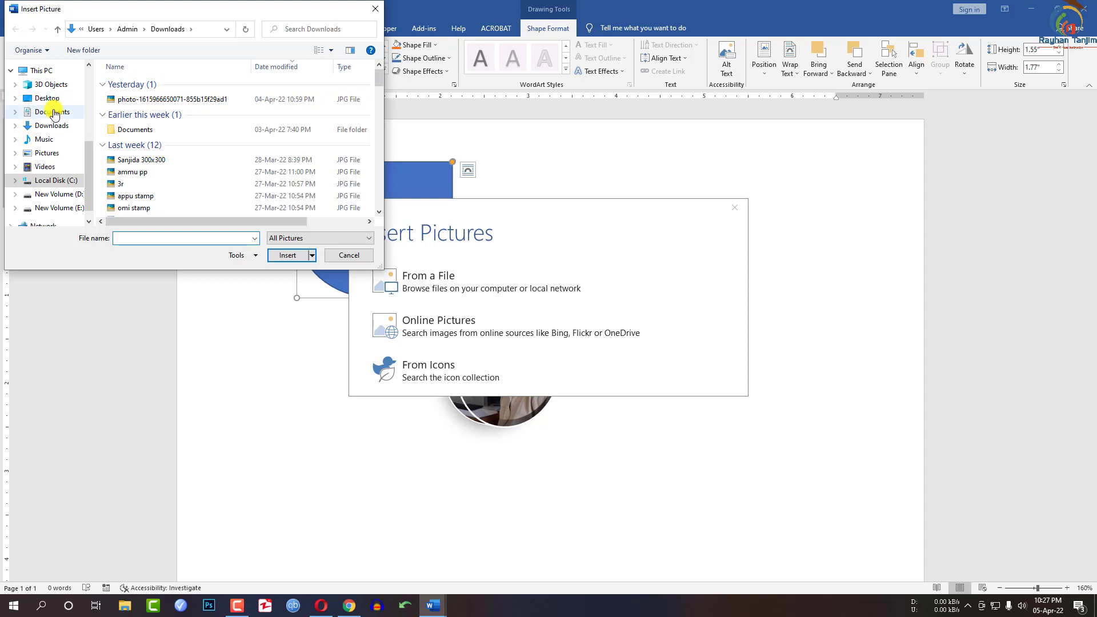
pyautogui.click(51, 125)
pyautogui.click(134, 119)
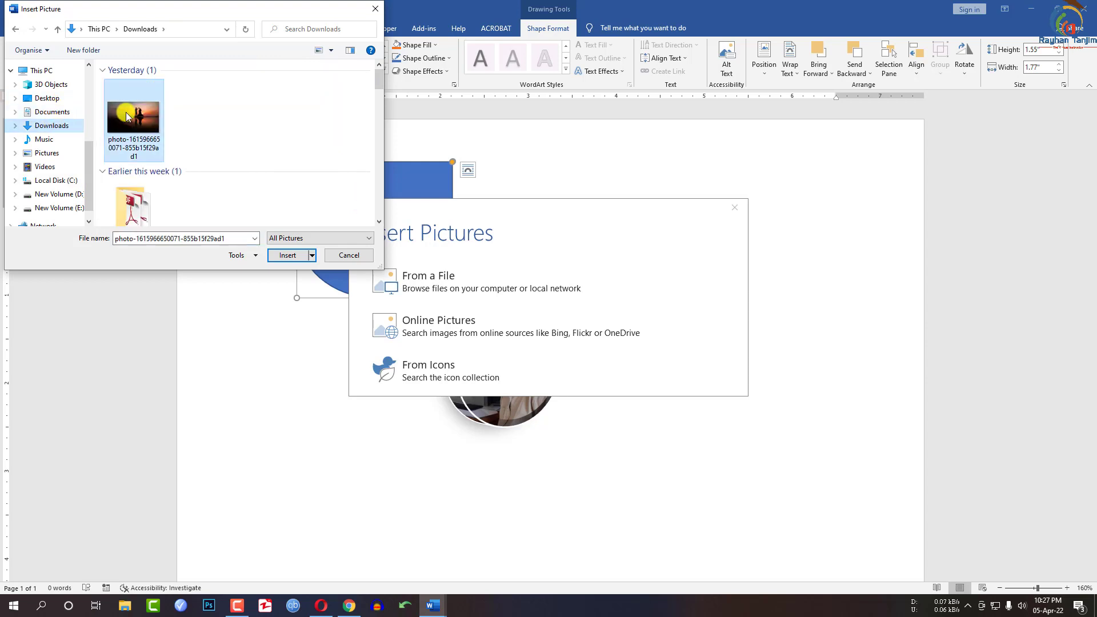
pyautogui.click(299, 260)
# Move the teardrop picture slightly down toward the left margin and set its outline to the standard red
pyautogui.moveTo(416, 221); pyautogui.dragTo(369, 251)
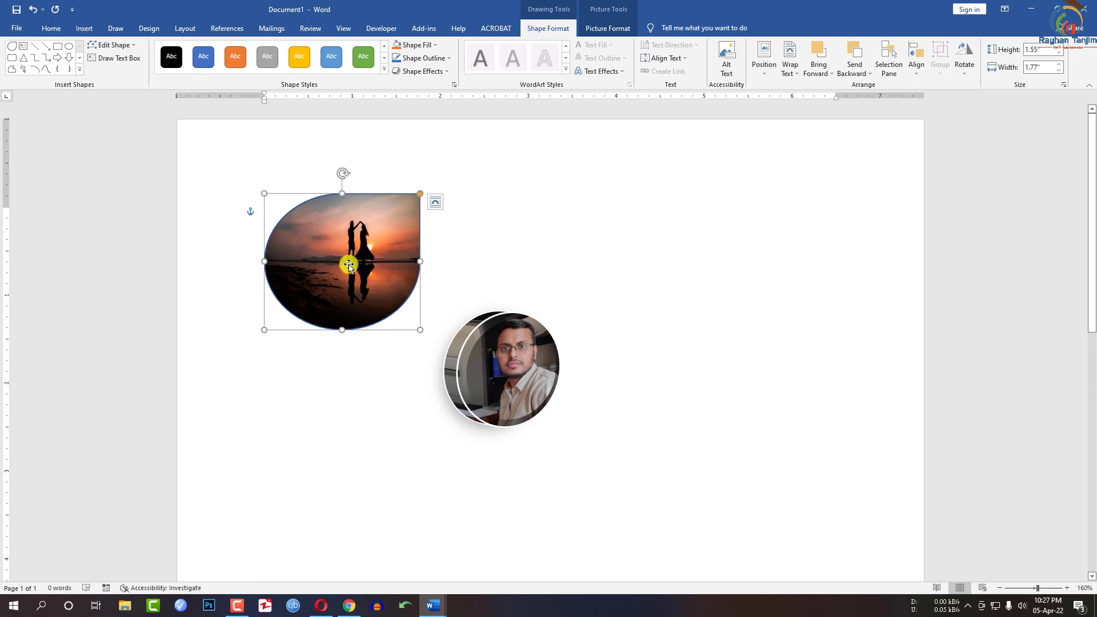
pyautogui.click(447, 57)
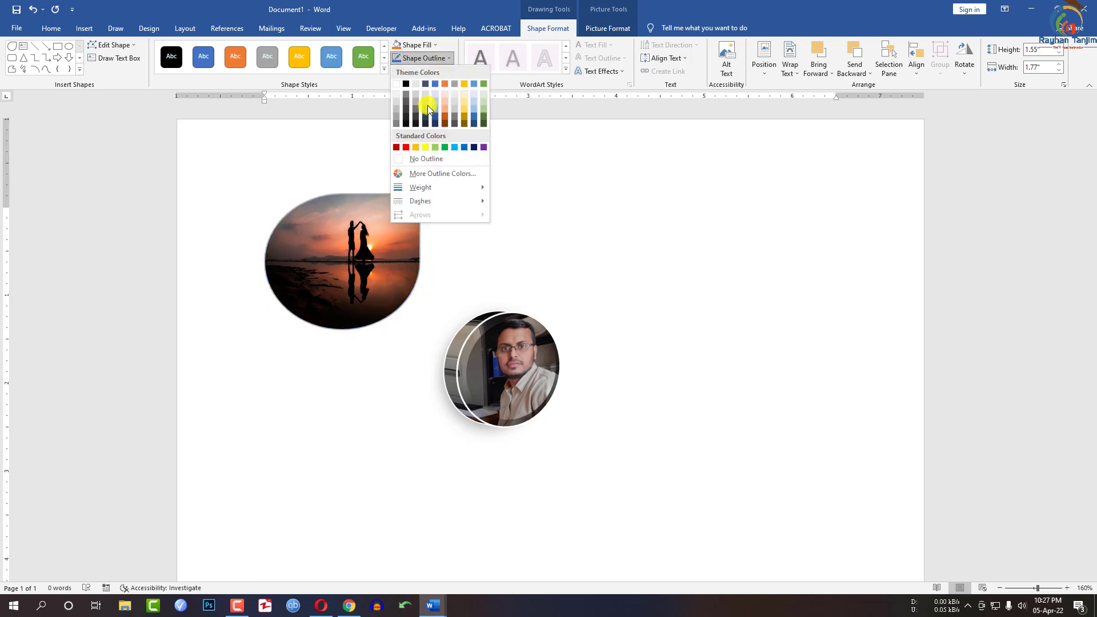
pyautogui.click(406, 148)
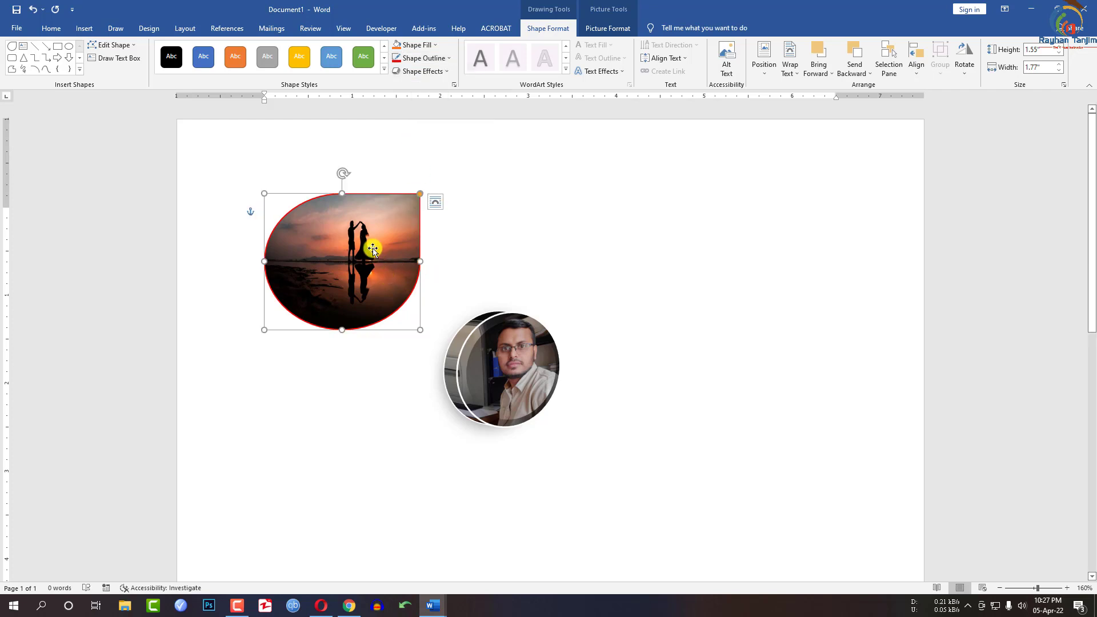
# Crop the teardrop picture by enlarging the sunset photo slightly beyond the shape and repositioning it inside, and deselect it
pyautogui.click(606, 29)
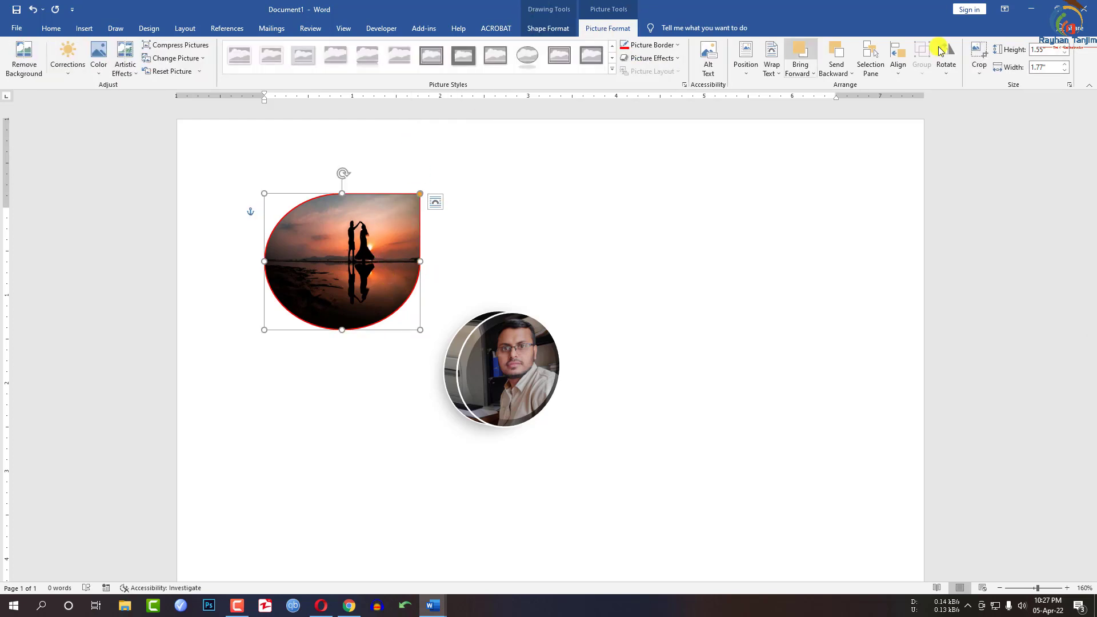
pyautogui.click(977, 54)
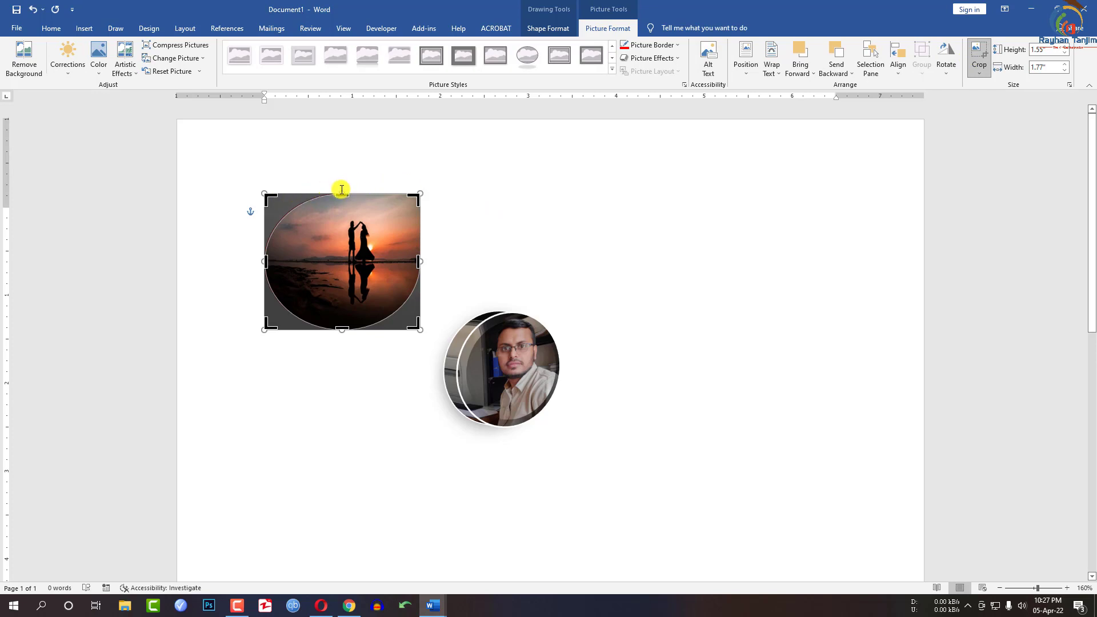
pyautogui.moveTo(345, 182); pyautogui.dragTo(349, 169)
pyautogui.moveTo(360, 222); pyautogui.dragTo(353, 231)
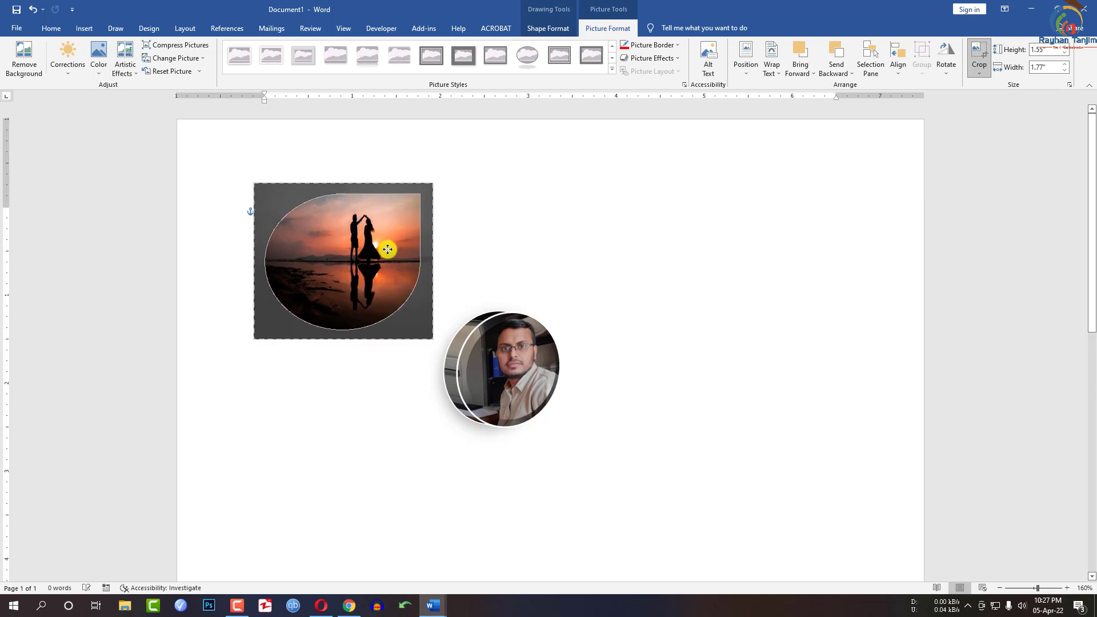
pyautogui.click(717, 246)
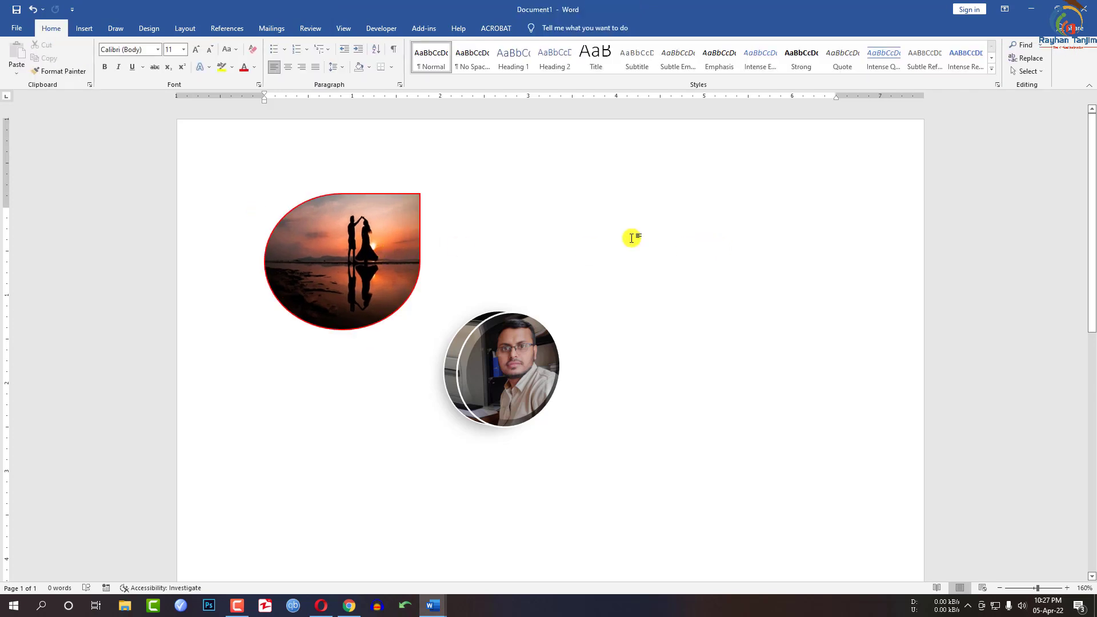
# Apply the middle reflection variation in the second row to the teardrop picture and deselect it
pyautogui.click(336, 252)
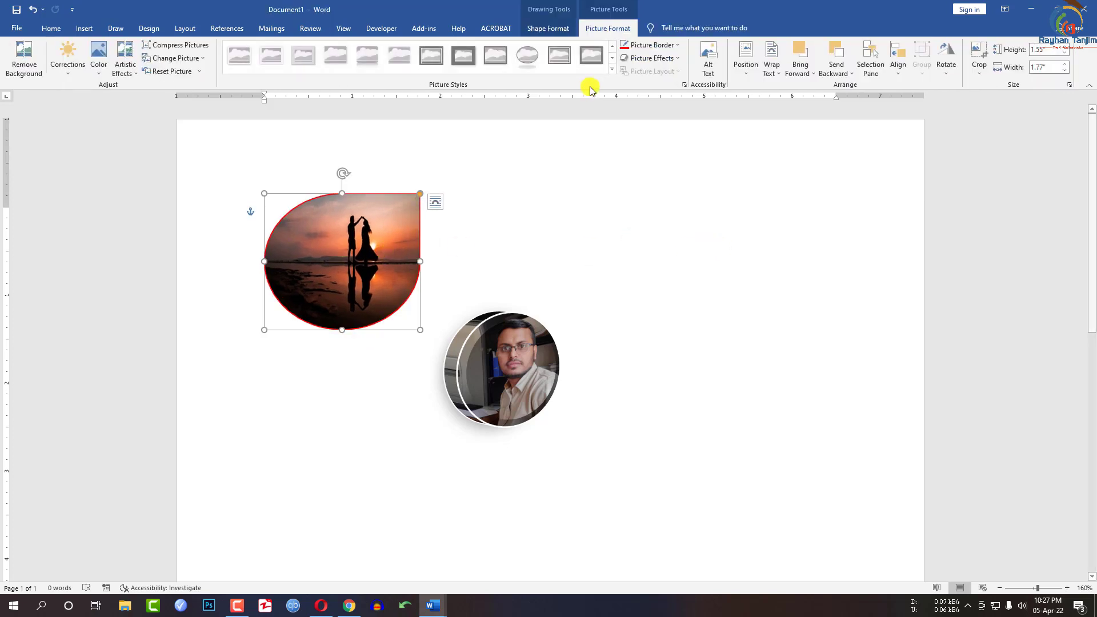
pyautogui.click(670, 58)
pyautogui.moveTo(662, 105)
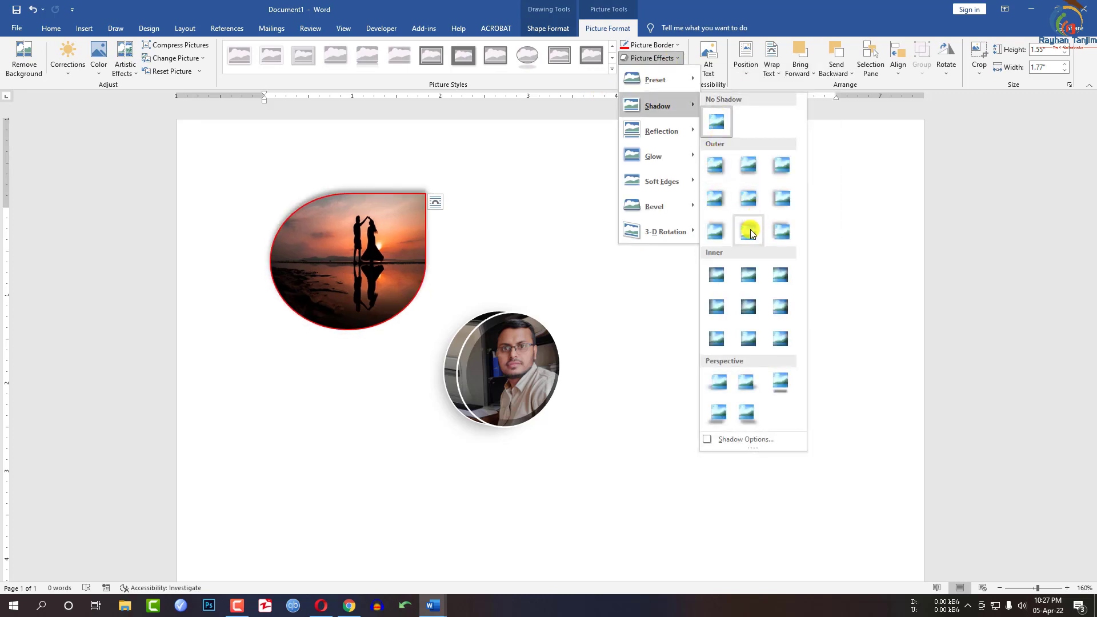
pyautogui.moveTo(666, 133)
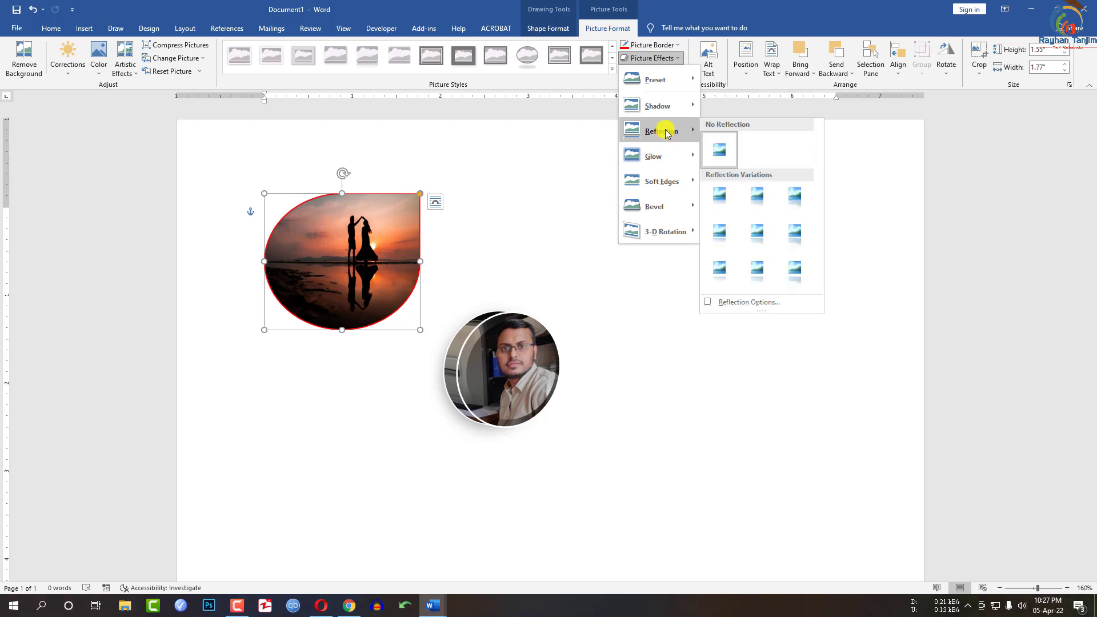
pyautogui.click(757, 236)
pyautogui.click(666, 233)
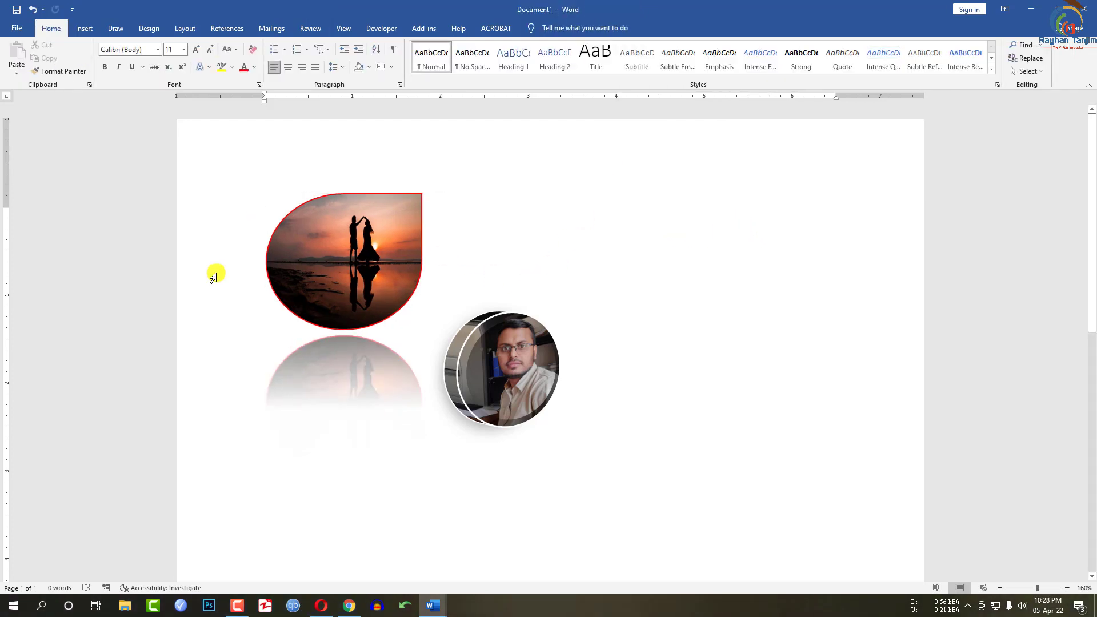